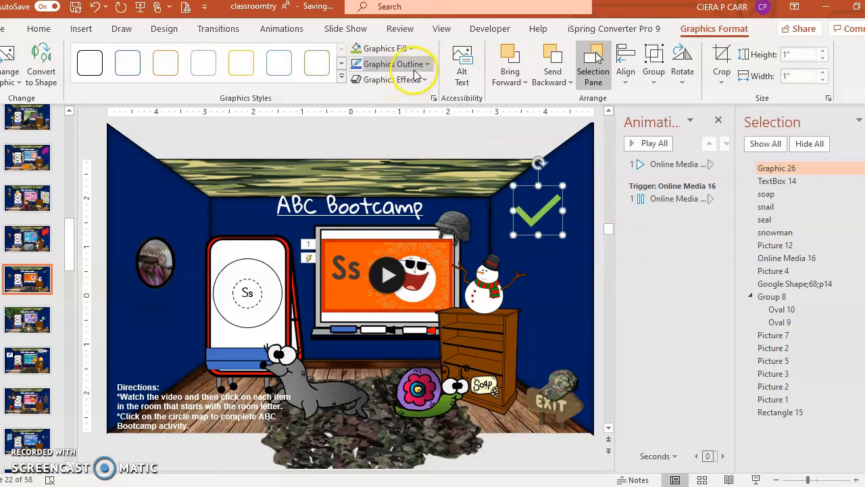
Shrink the green check mark to about 0.73" by 0.73" and place it just above the snowman's raised arm.
{"action": "left_click", "coordinate": [405, 64]}
{"action": "left_click", "coordinate": [404, 192]}
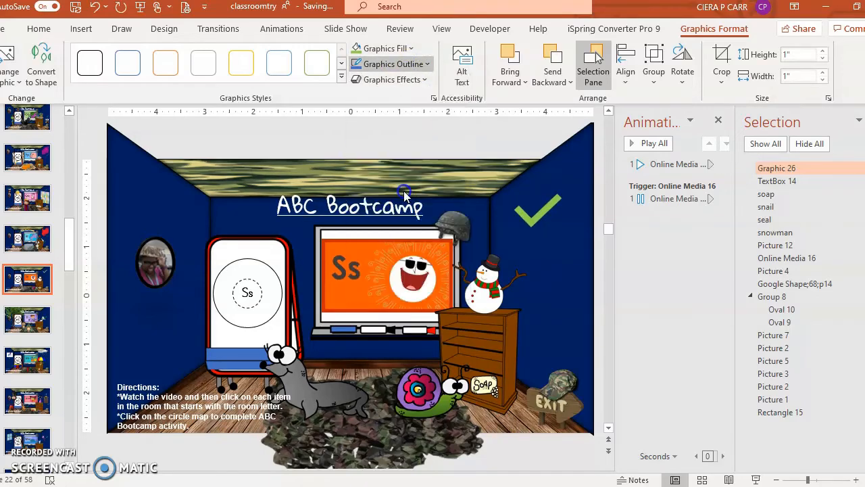
{"action": "left_click", "coordinate": [536, 220]}
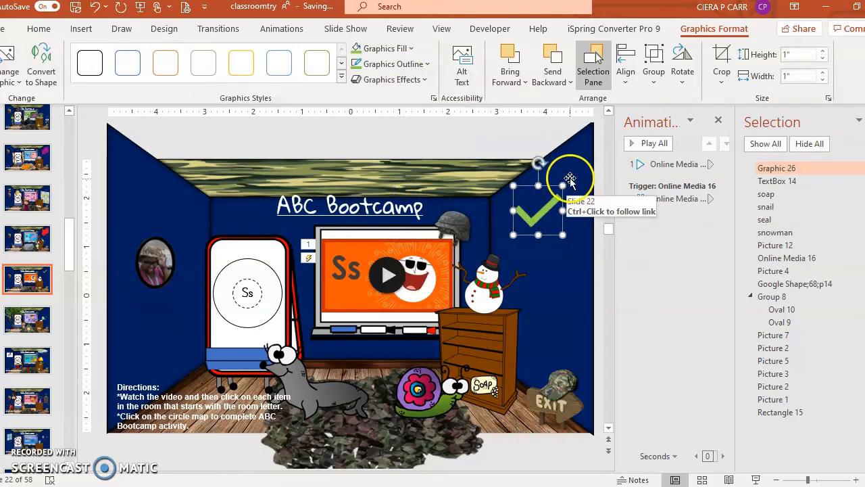
{"action": "left_click_drag", "start_coordinate": [563, 185], "coordinate": [530, 244]}
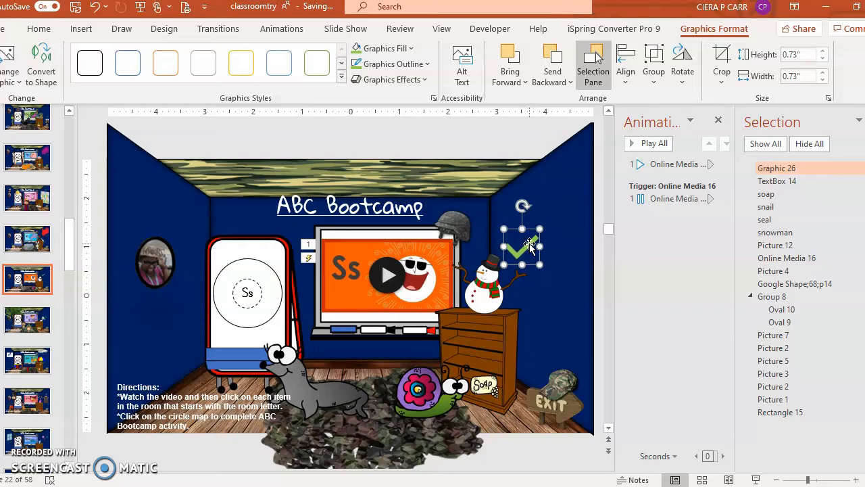
Apply the Appear entrance animation to the check mark beside the snowman.
{"action": "left_click", "coordinate": [267, 30]}
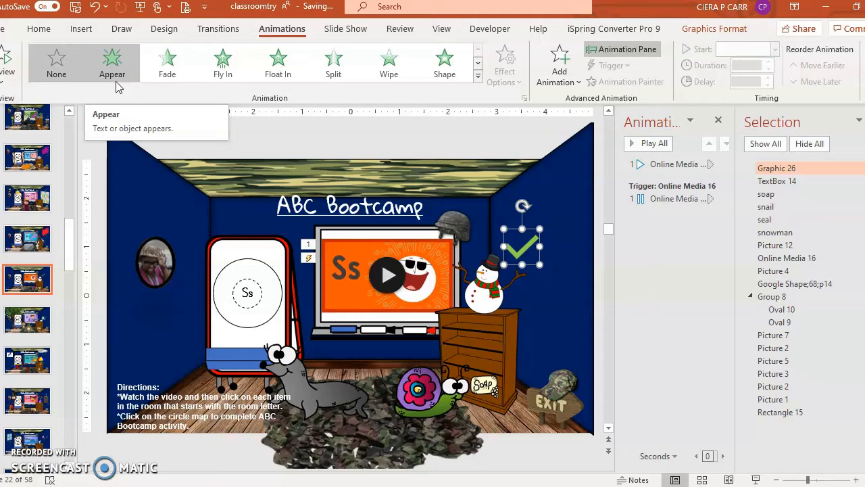
{"action": "left_click", "coordinate": [478, 63]}
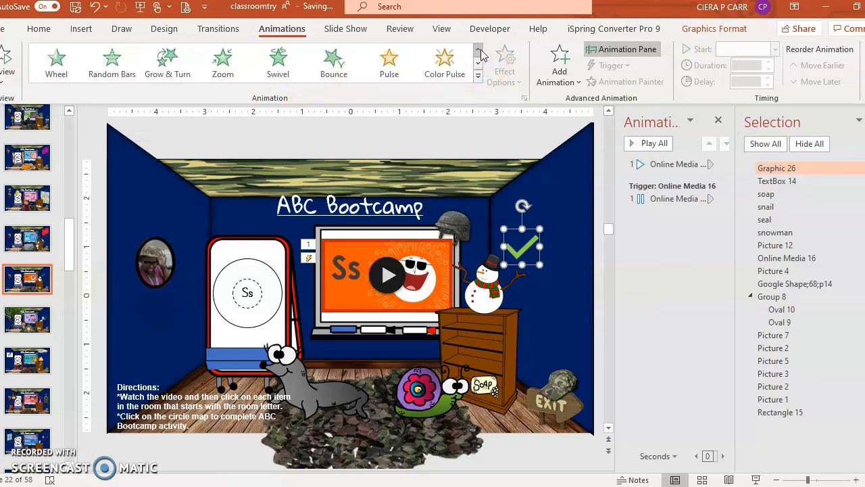
{"action": "left_click", "coordinate": [479, 49]}
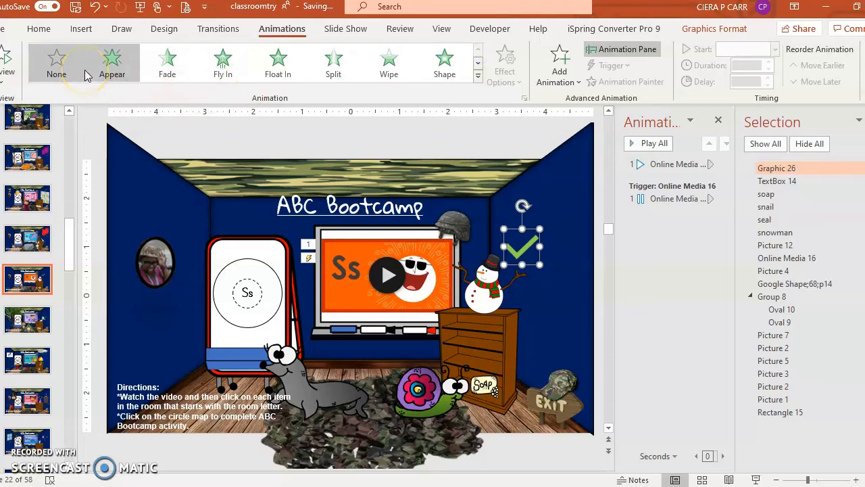
{"action": "left_click", "coordinate": [111, 73]}
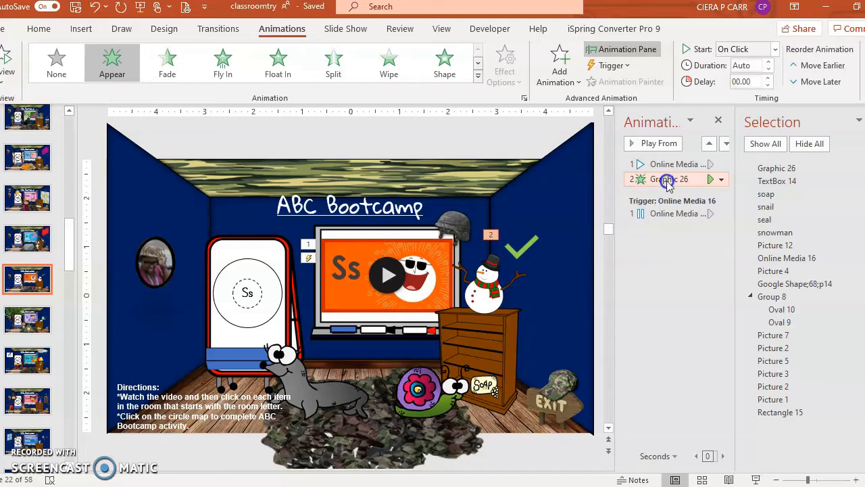
Set the check mark's Appear effect to start on click of the snowman object.
{"action": "double_click", "coordinate": [668, 181]}
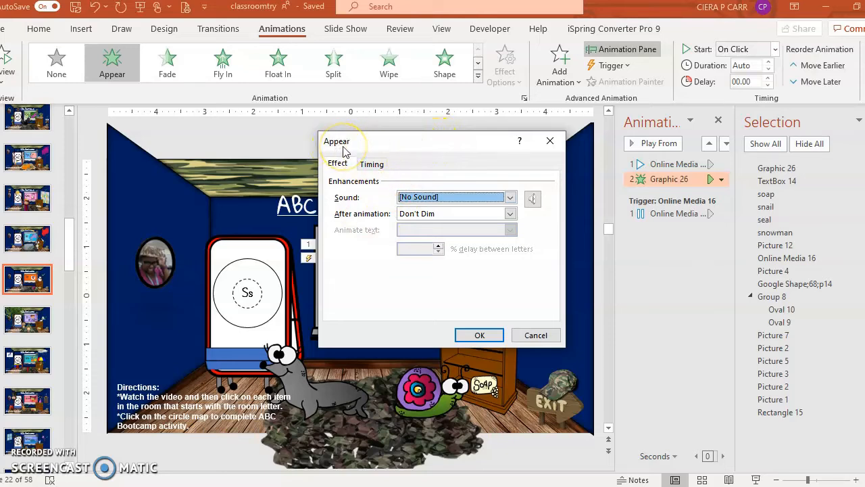
{"action": "left_click", "coordinate": [369, 164]}
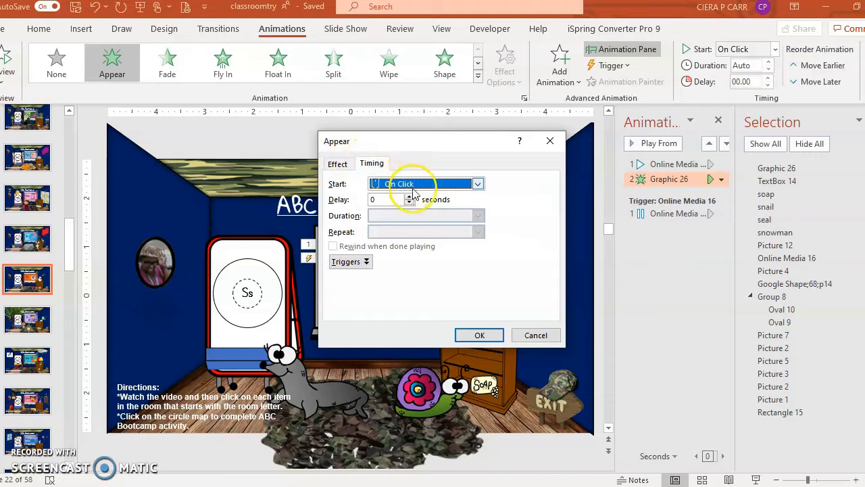
{"action": "left_click", "coordinate": [348, 262]}
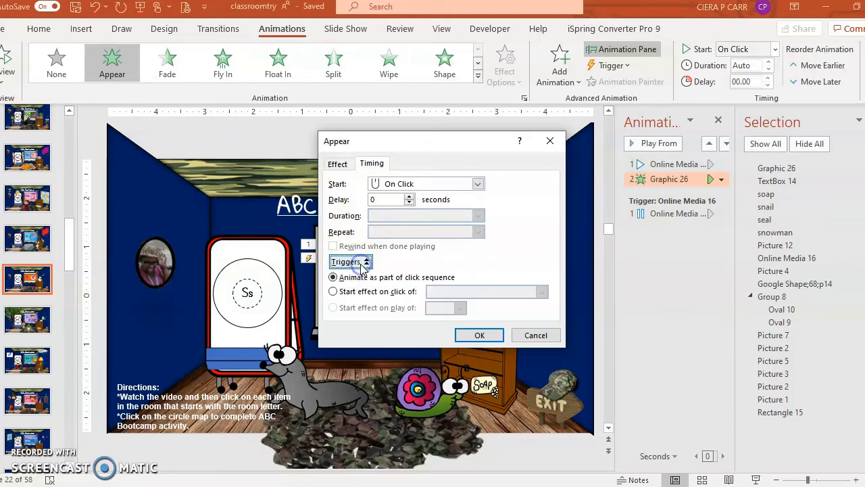
{"action": "left_click", "coordinate": [334, 292]}
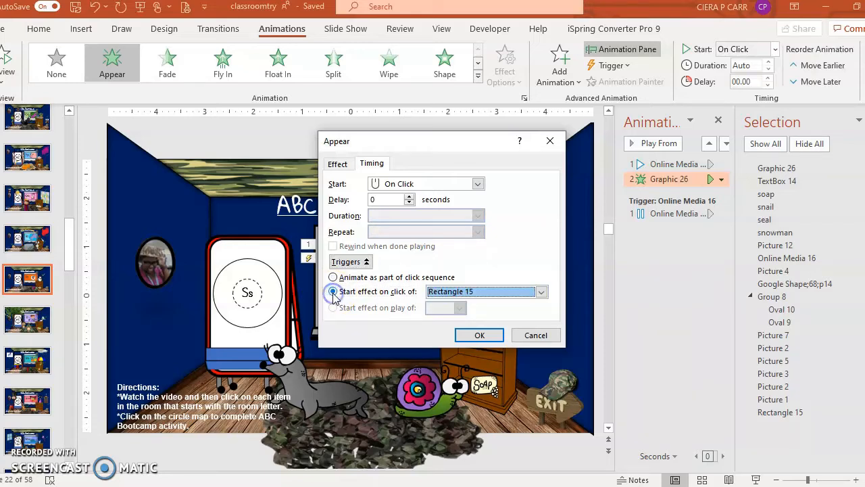
{"action": "left_click", "coordinate": [543, 293]}
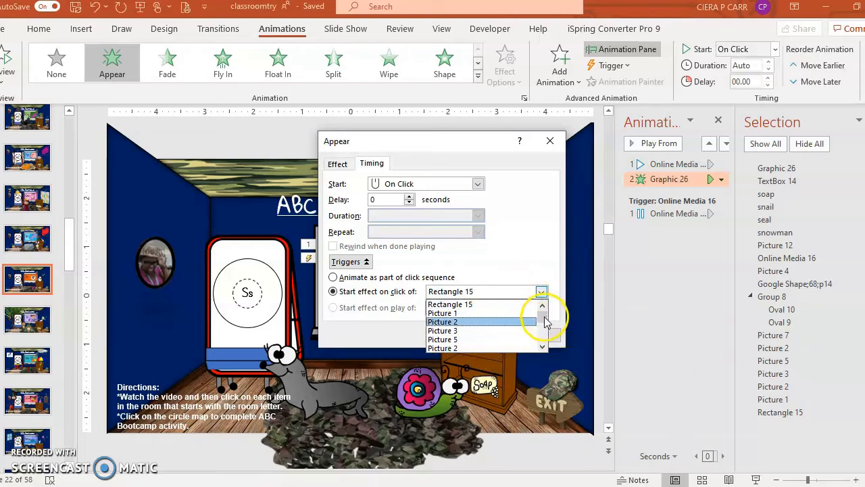
{"action": "left_click_drag", "start_coordinate": [546, 319], "coordinate": [546, 336]}
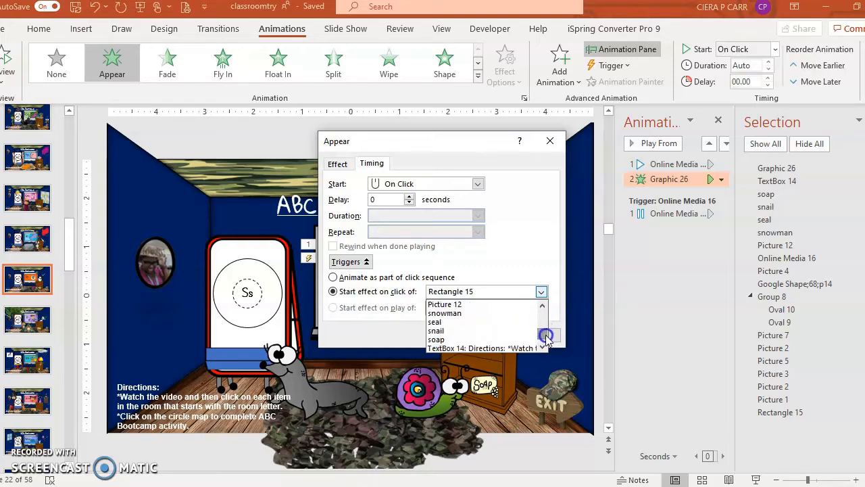
{"action": "left_click", "coordinate": [452, 315]}
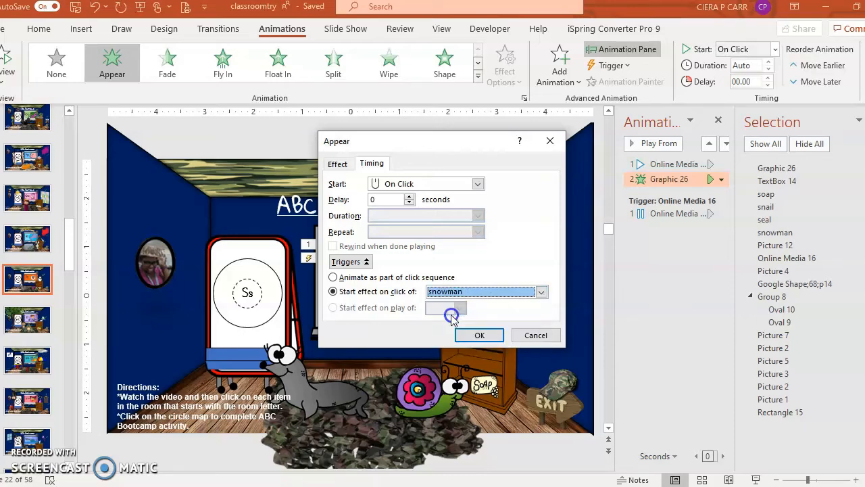
{"action": "left_click", "coordinate": [479, 335]}
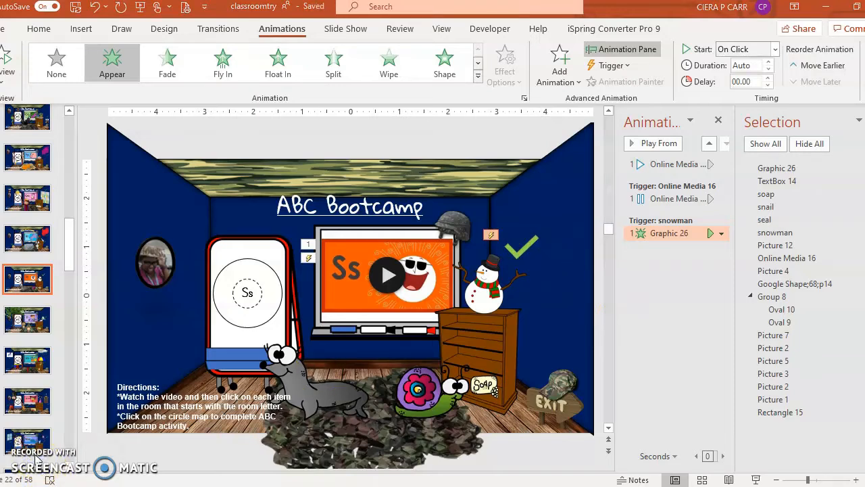
Duplicate the animated check mark and place the copy on the bookshelf above the soap.
{"action": "left_click", "coordinate": [523, 251]}
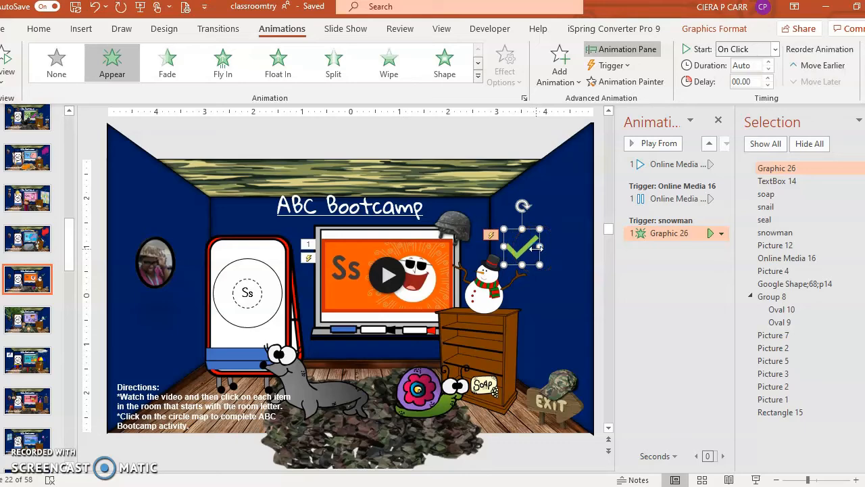
{"action": "key", "text": "ctrl+v"}
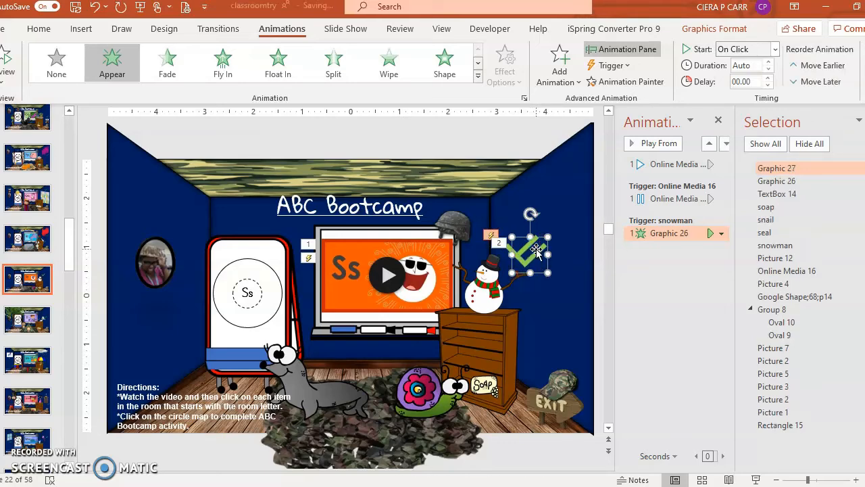
{"action": "left_click_drag", "start_coordinate": [519, 260], "coordinate": [550, 308]}
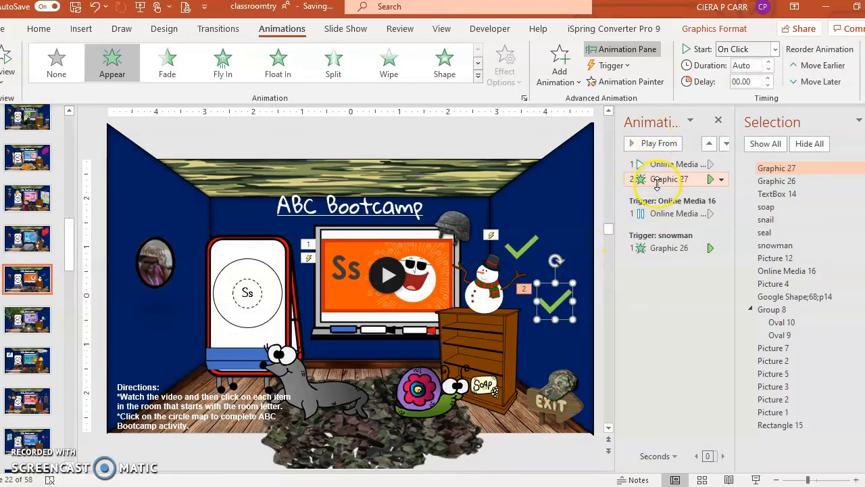
{"action": "left_click", "coordinate": [558, 285]}
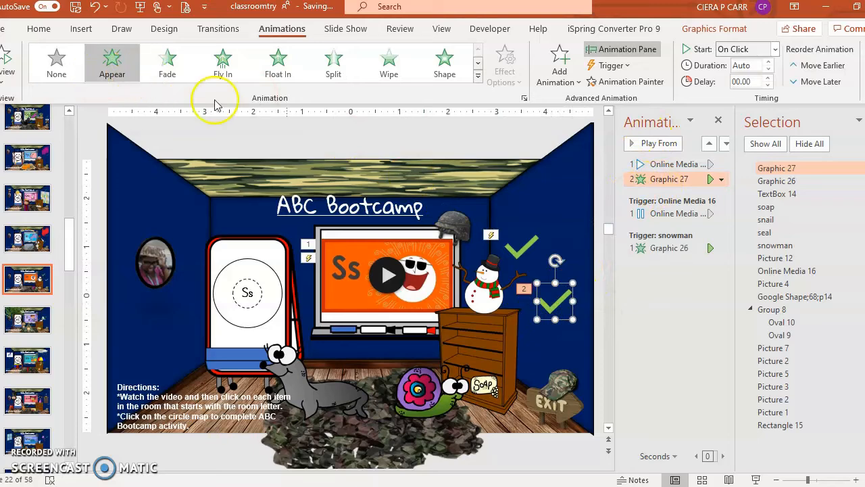
{"action": "left_click", "coordinate": [553, 306]}
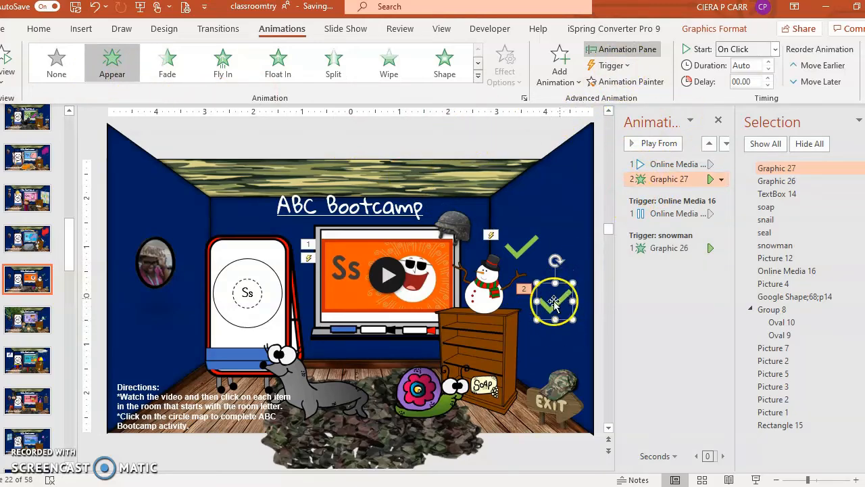
{"action": "left_click_drag", "start_coordinate": [553, 305], "coordinate": [497, 365]}
Paste two more copies of the check mark, placing one above the snail and one above the seal's back.
{"action": "key", "text": "ctrl+v"}
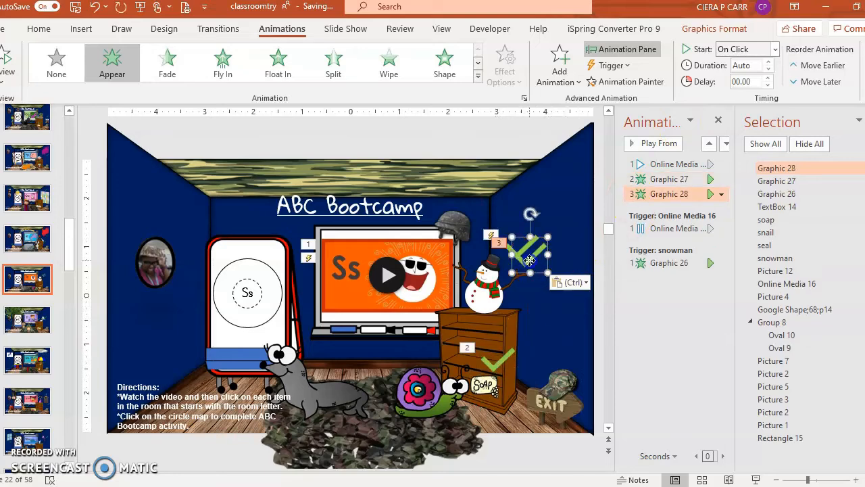
{"action": "left_click_drag", "start_coordinate": [549, 248], "coordinate": [411, 362]}
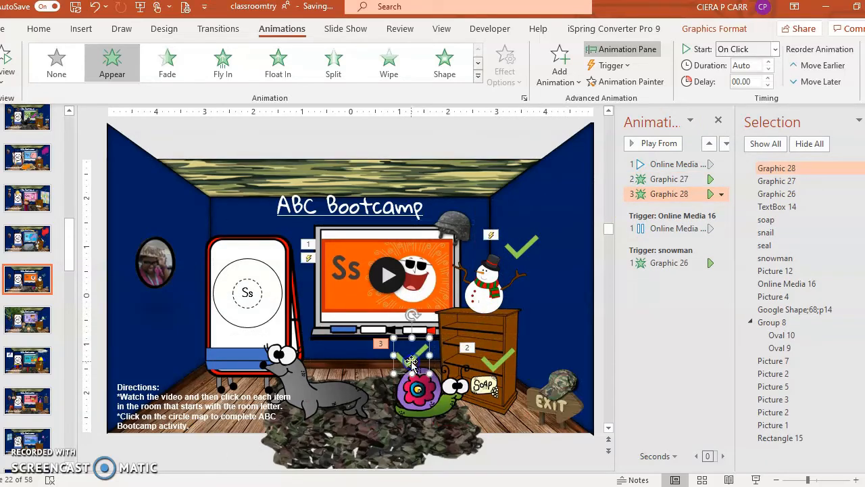
{"action": "key", "text": "ctrl+v"}
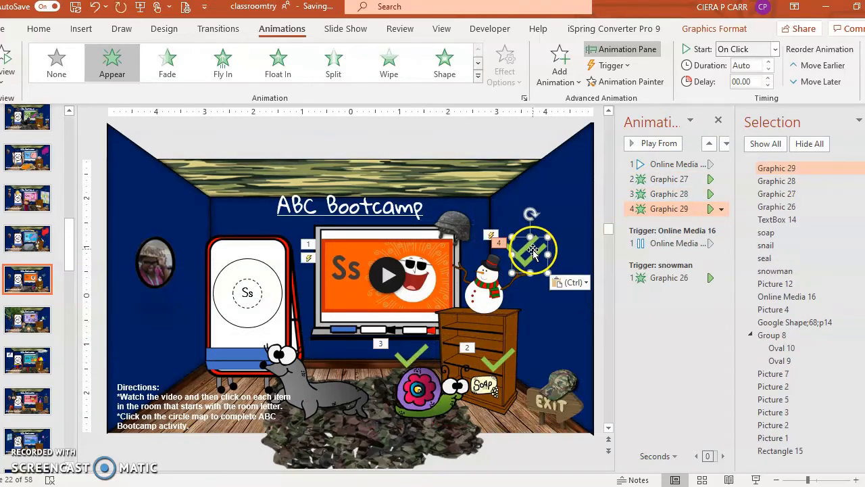
{"action": "left_click_drag", "start_coordinate": [533, 251], "coordinate": [327, 357]}
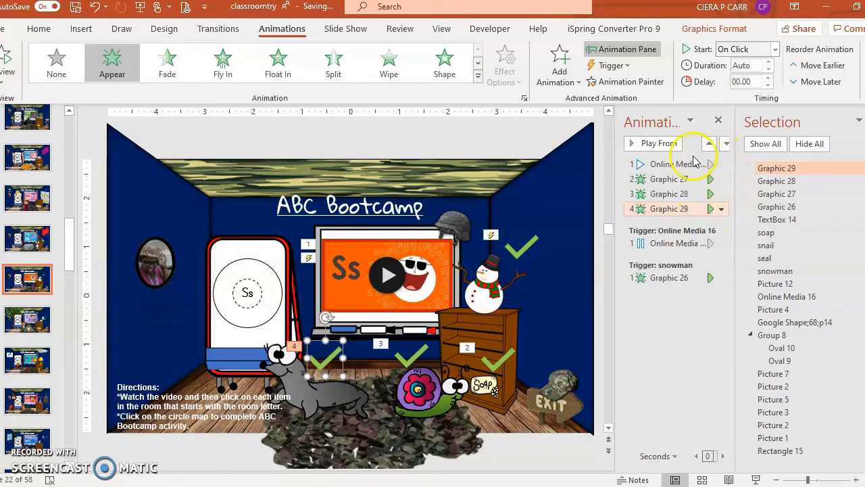
Set the Appear effect of Graphic 27, the check mark above the soap, to start on click of soap.
{"action": "left_click", "coordinate": [669, 180]}
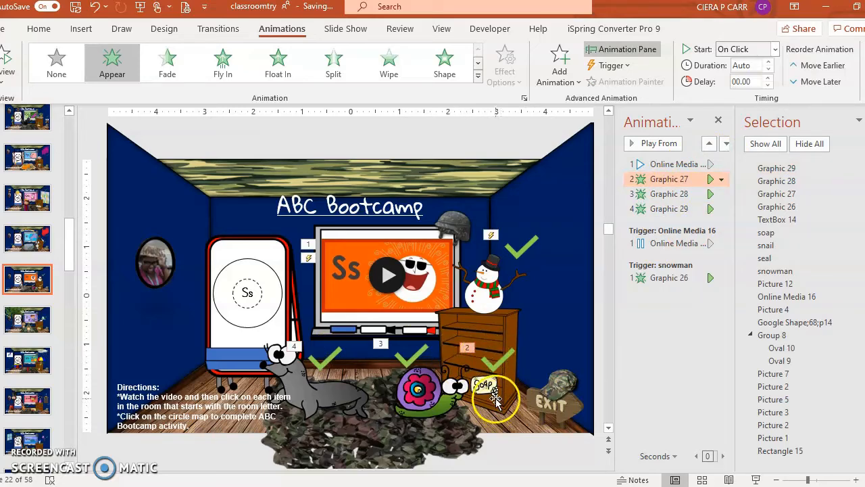
{"action": "double_click", "coordinate": [668, 179]}
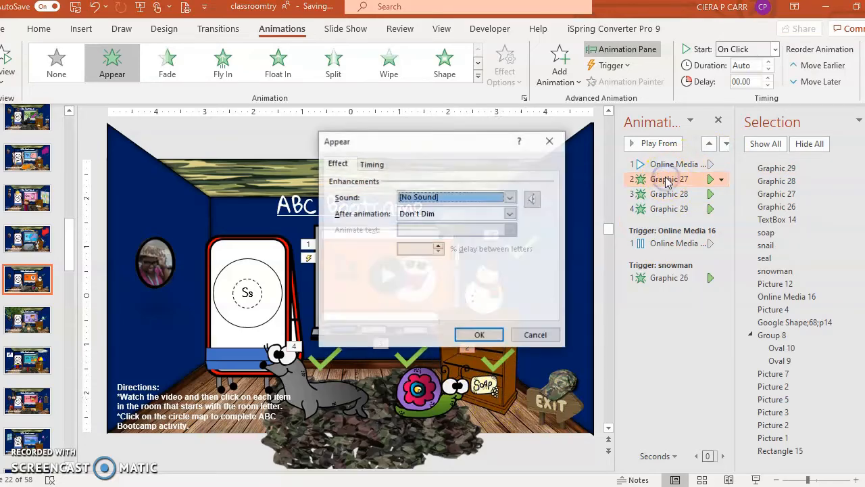
{"action": "left_click", "coordinate": [365, 166]}
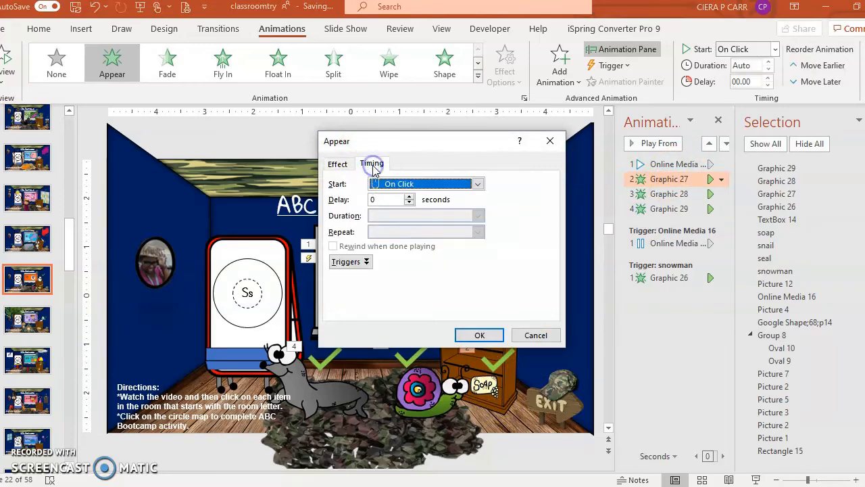
{"action": "left_click", "coordinate": [357, 263]}
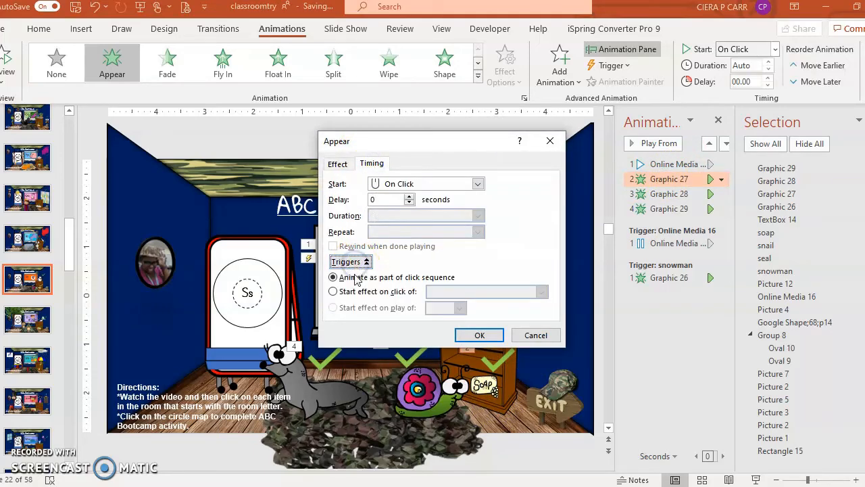
{"action": "left_click", "coordinate": [351, 292]}
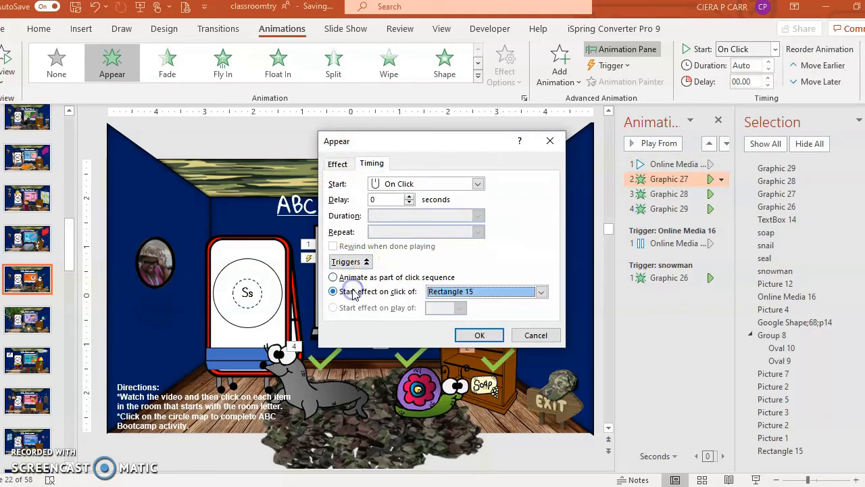
{"action": "left_click", "coordinate": [541, 291]}
{"action": "left_click_drag", "start_coordinate": [544, 315], "coordinate": [545, 342]}
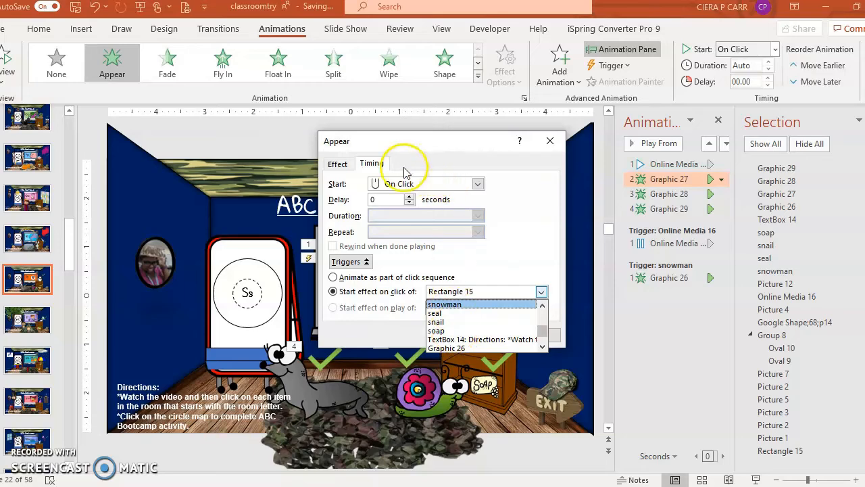
{"action": "left_click", "coordinate": [436, 331]}
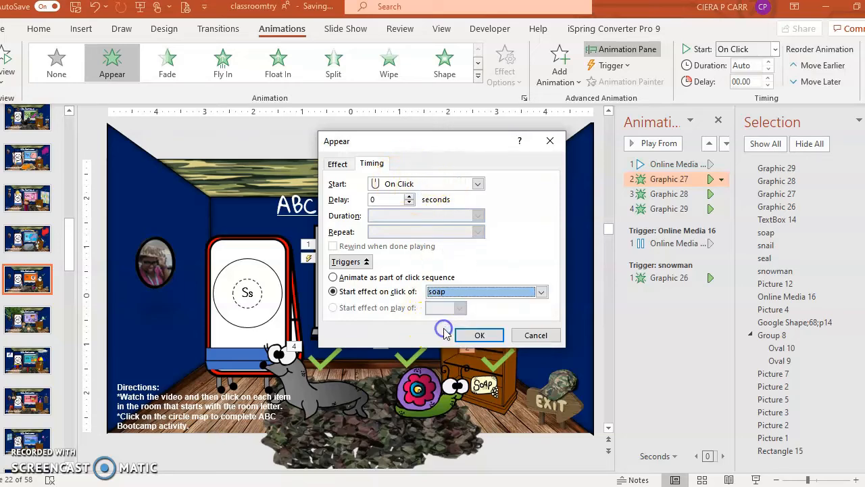
{"action": "left_click", "coordinate": [479, 336]}
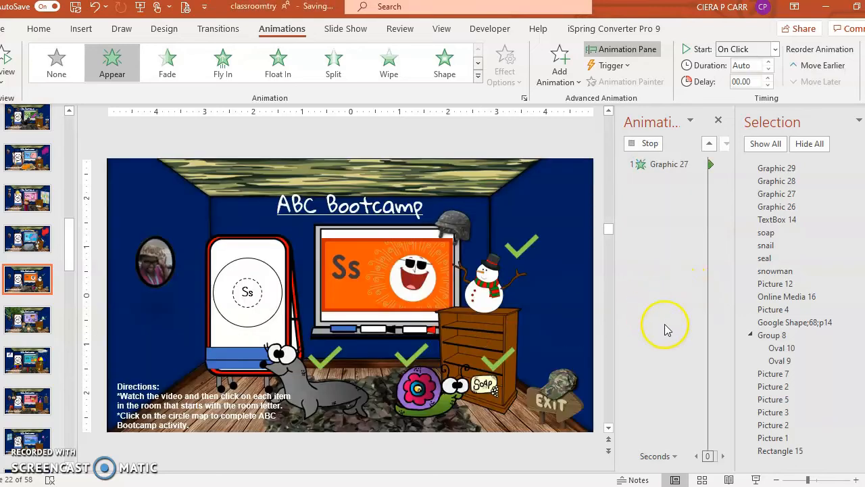
Set the Appear effect of Graphic 28, the check mark above the snail, to start on click of snail.
{"action": "double_click", "coordinate": [670, 180]}
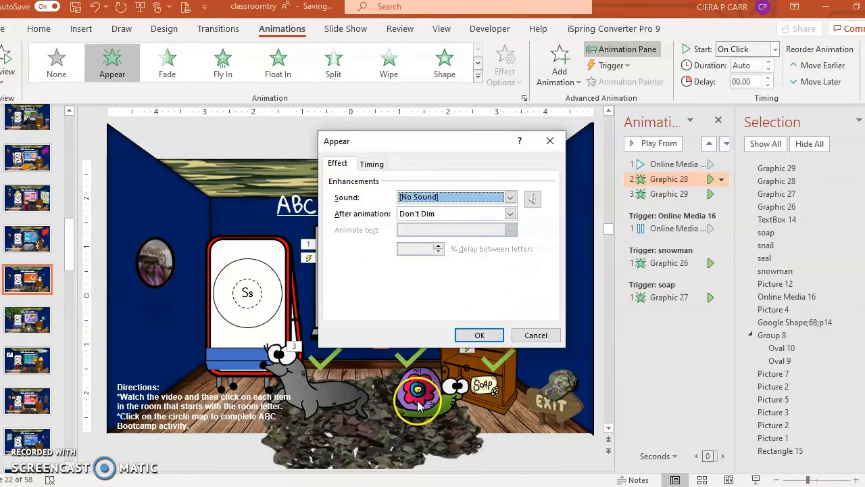
{"action": "left_click", "coordinate": [372, 165]}
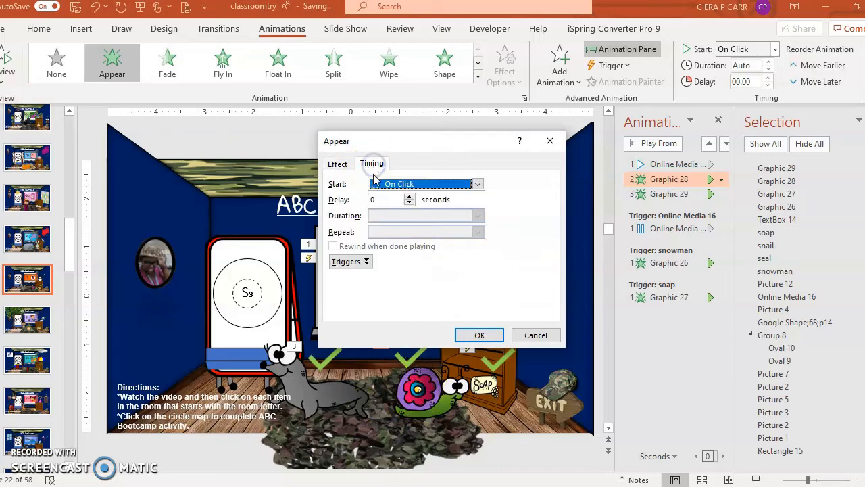
{"action": "left_click", "coordinate": [349, 264]}
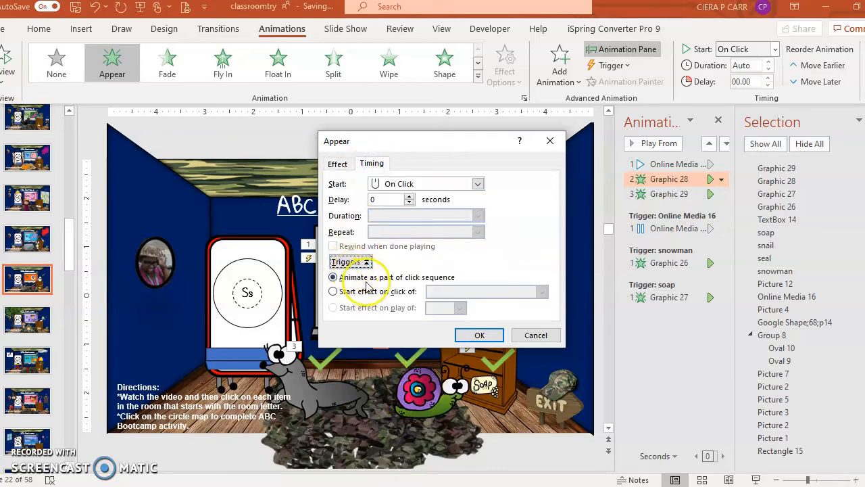
{"action": "left_click", "coordinate": [333, 291]}
{"action": "left_click", "coordinate": [483, 289]}
{"action": "left_click", "coordinate": [538, 336]}
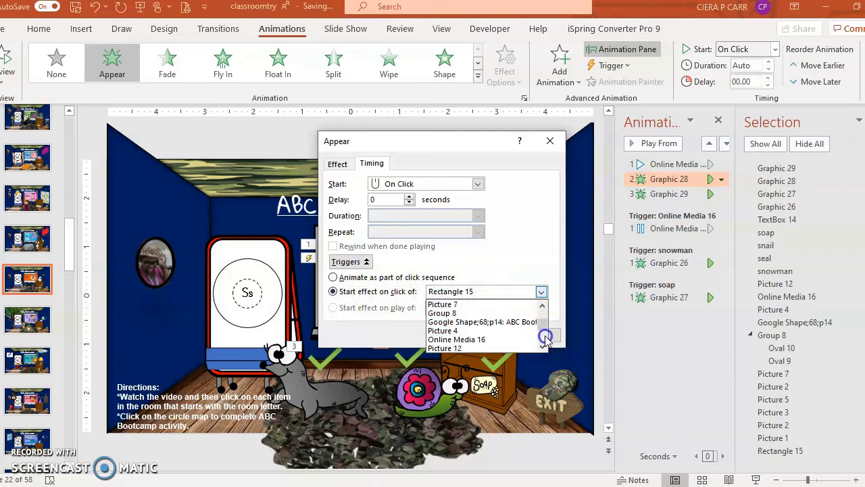
{"action": "left_click", "coordinate": [537, 336]}
{"action": "left_click", "coordinate": [460, 328]}
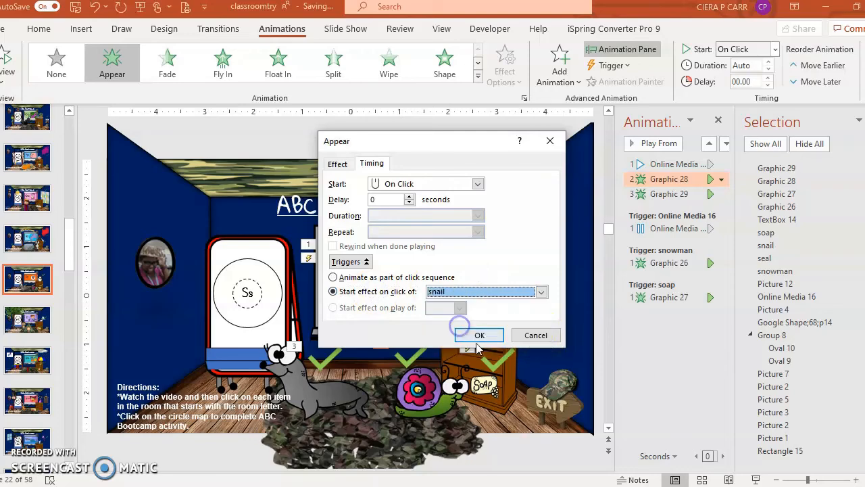
{"action": "left_click", "coordinate": [482, 335]}
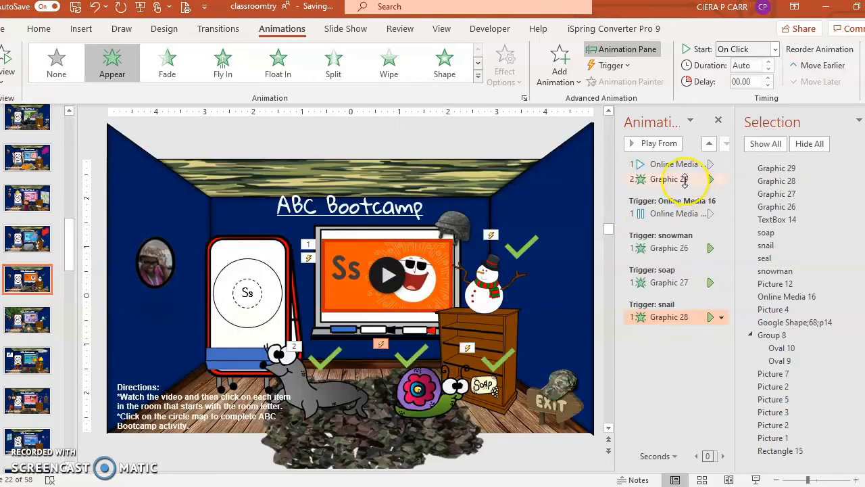
Set the Appear effect of Graphic 29, the check mark above the seal's back, to start on click of seal.
{"action": "left_click", "coordinate": [677, 180]}
{"action": "double_click", "coordinate": [677, 180]}
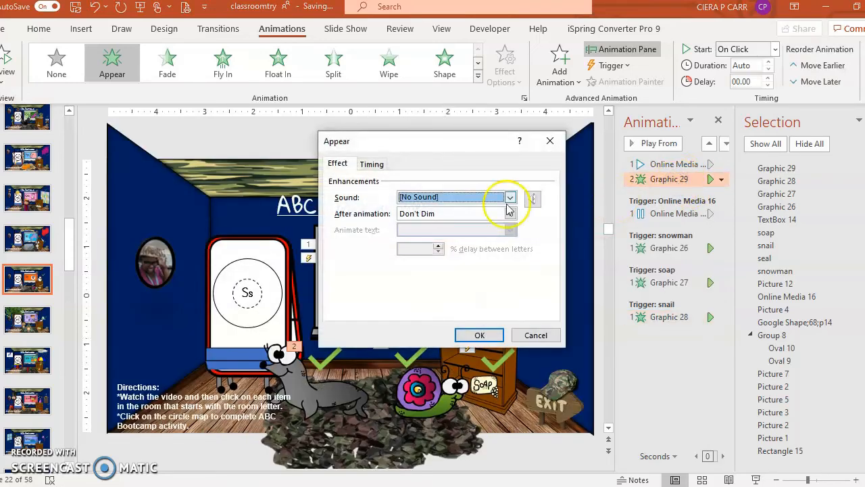
{"action": "left_click", "coordinate": [372, 166]}
{"action": "left_click", "coordinate": [351, 262]}
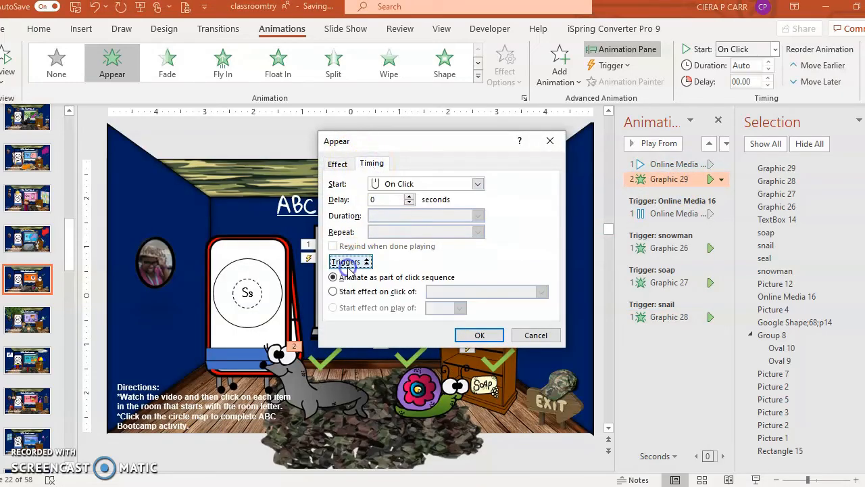
{"action": "left_click", "coordinate": [399, 290]}
{"action": "left_click", "coordinate": [540, 292]}
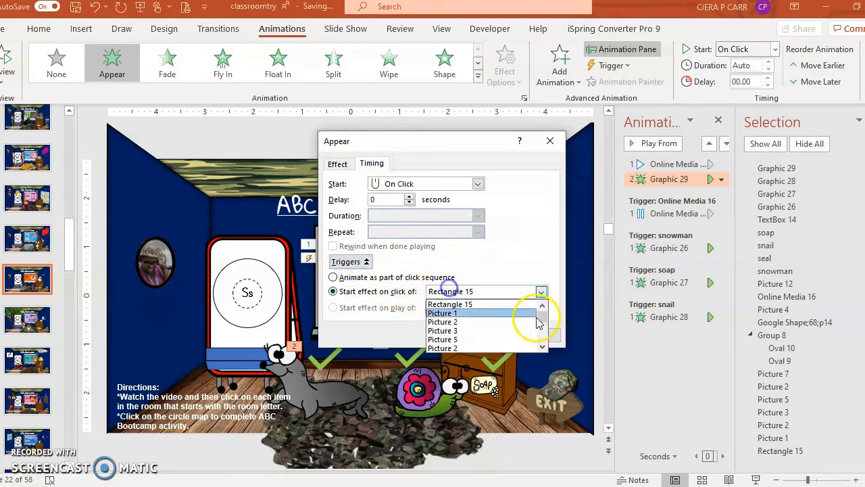
{"action": "scroll", "coordinate": [541, 324], "scroll_direction": "down", "scroll_amount": 2}
{"action": "scroll", "coordinate": [546, 331], "scroll_direction": "down", "scroll_amount": 3}
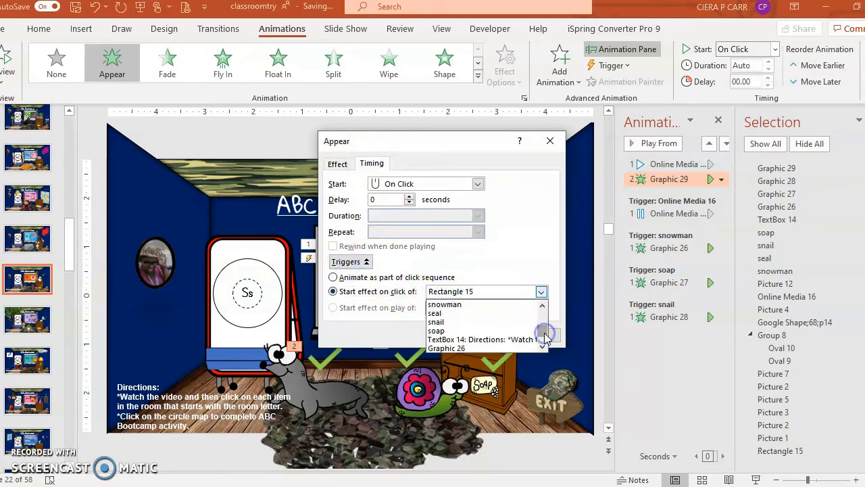
{"action": "left_click", "coordinate": [497, 329]}
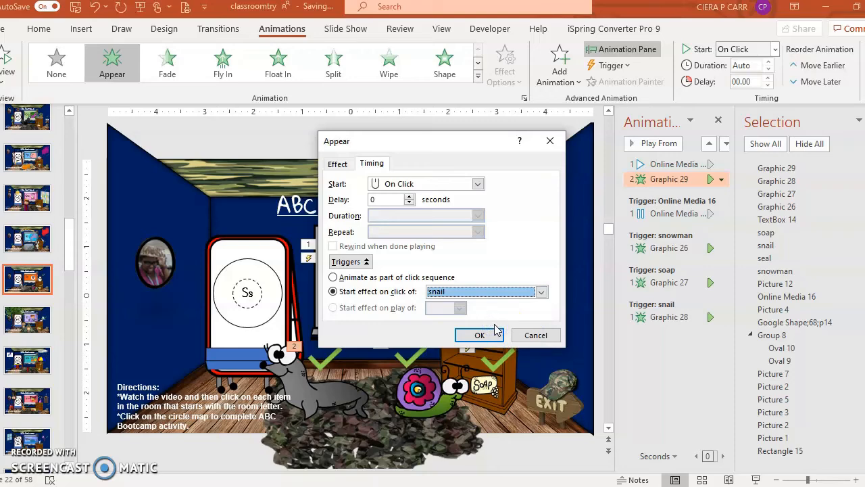
{"action": "left_click", "coordinate": [542, 292]}
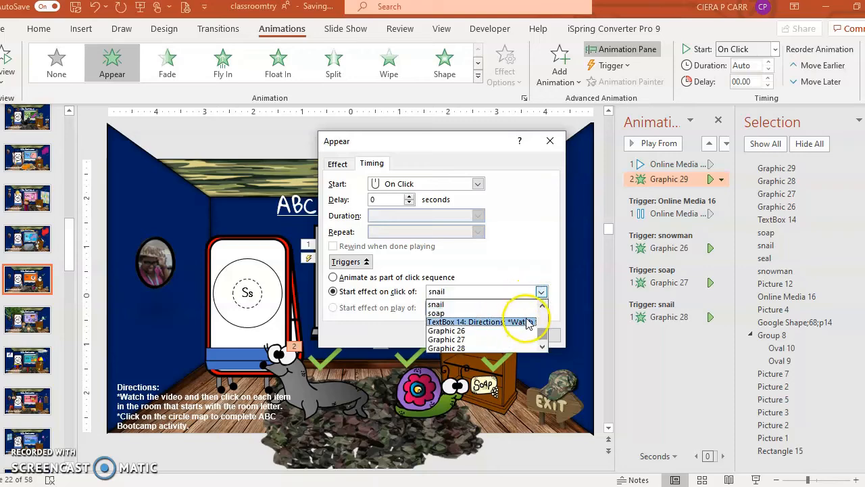
{"action": "scroll", "coordinate": [541, 323], "scroll_direction": "up", "scroll_amount": 3}
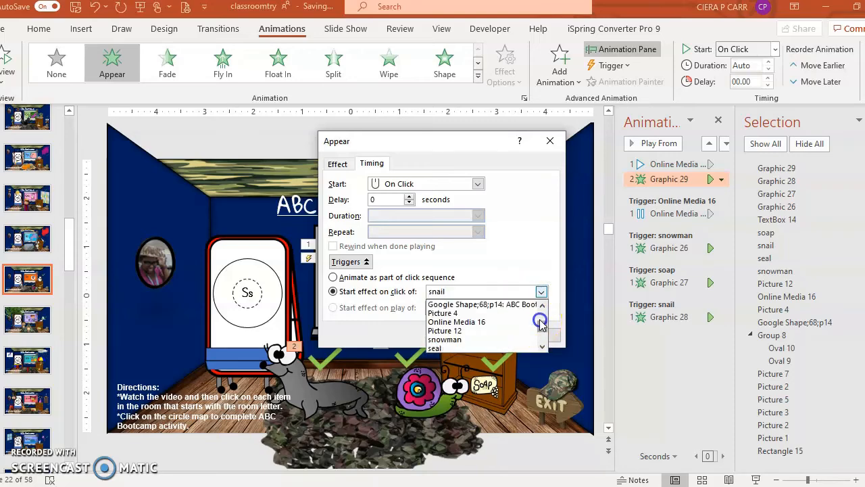
{"action": "left_click", "coordinate": [507, 348]}
{"action": "left_click", "coordinate": [485, 334]}
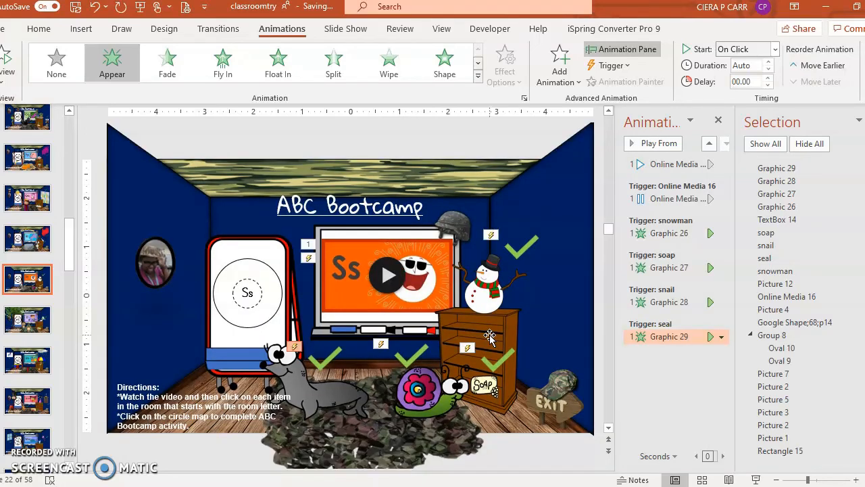
Run the slide show from this slide and test the snowman, soap, snail and seal check mark triggers.
{"action": "left_click", "coordinate": [757, 478]}
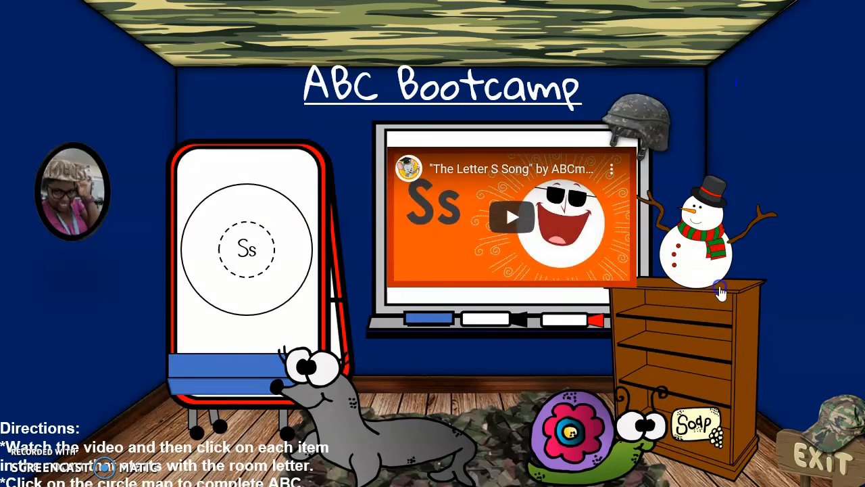
{"action": "left_click", "coordinate": [720, 285]}
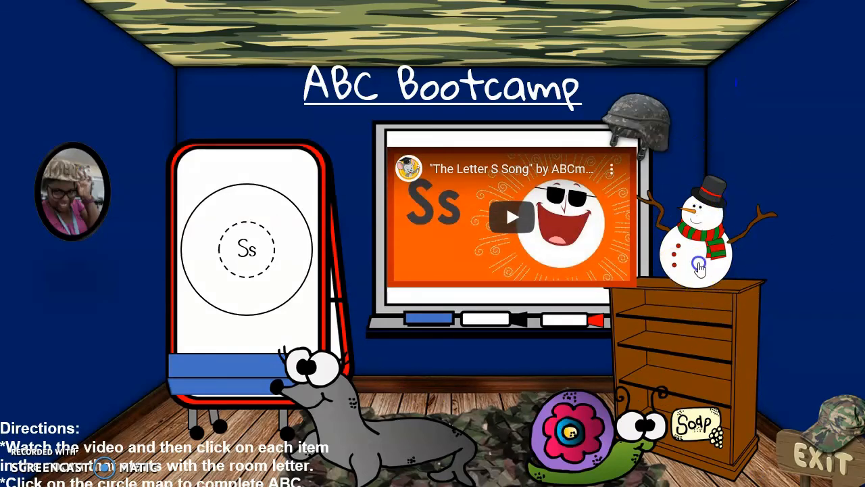
{"action": "left_click", "coordinate": [701, 421]}
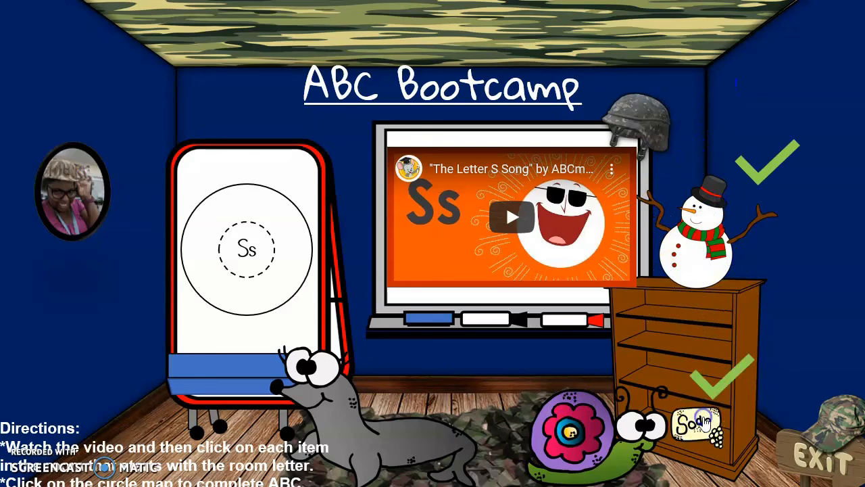
{"action": "left_click", "coordinate": [587, 444]}
{"action": "left_click", "coordinate": [382, 424]}
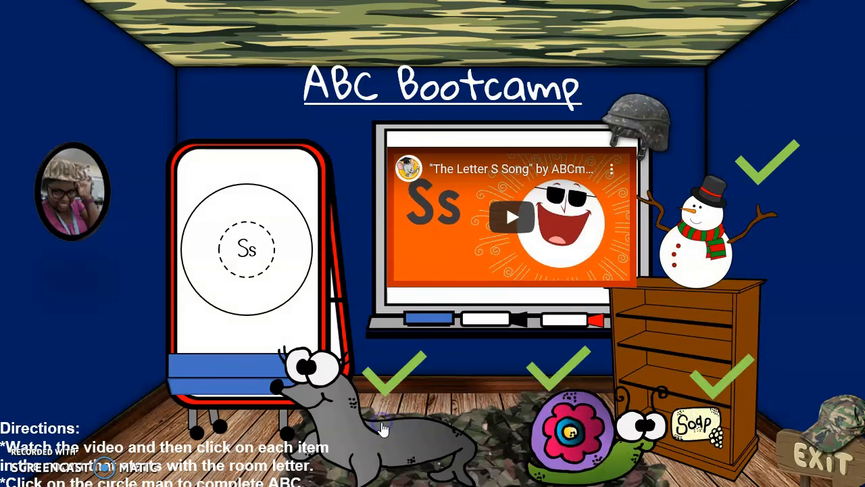